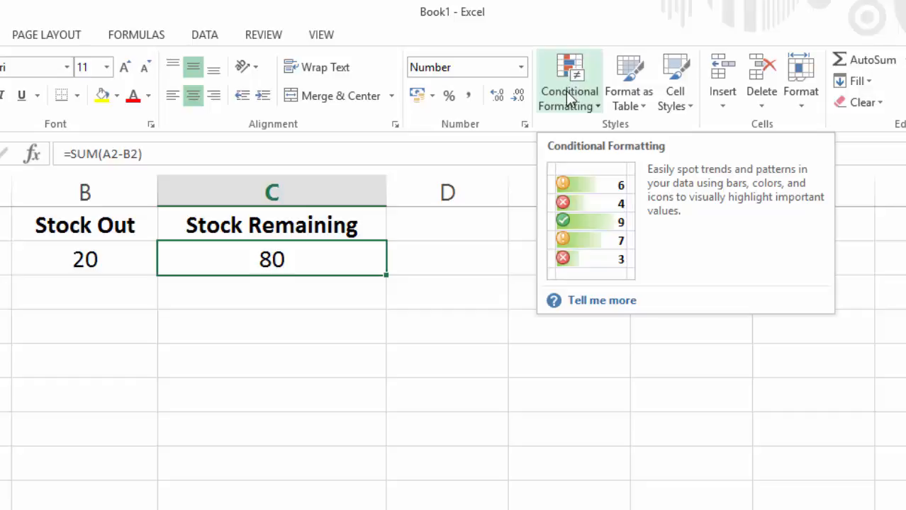
Step: Add a Greater Than highlight rule to the Stock Remaining cell C2 for values above 19, with Green Fill with Dark Green Text
click(565, 90)
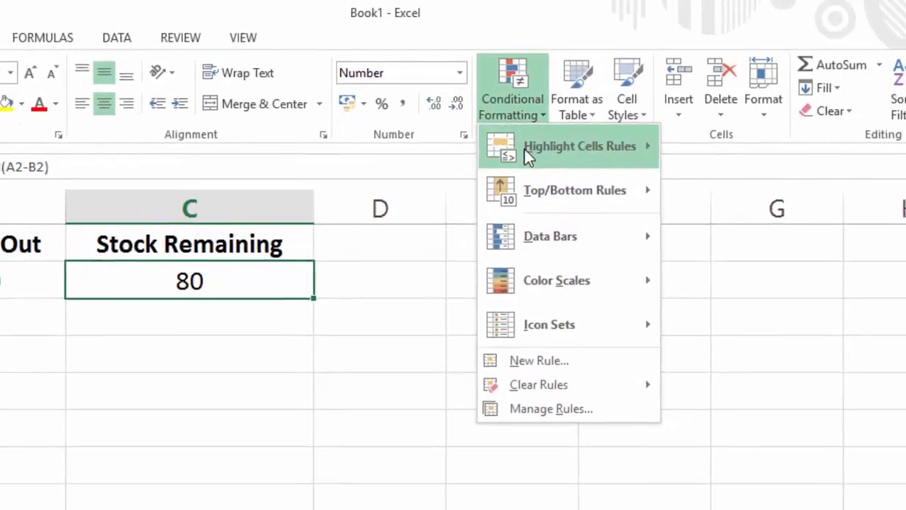
mouse_move(524, 150)
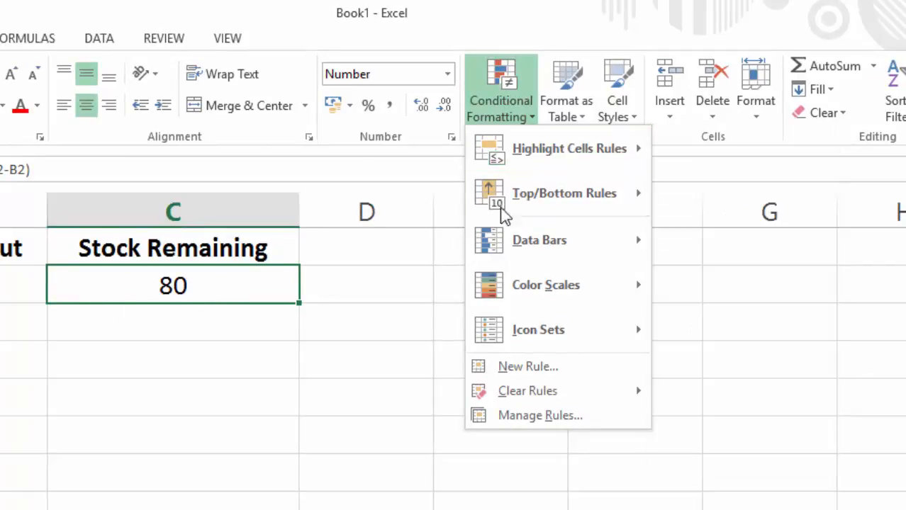
mouse_move(607, 151)
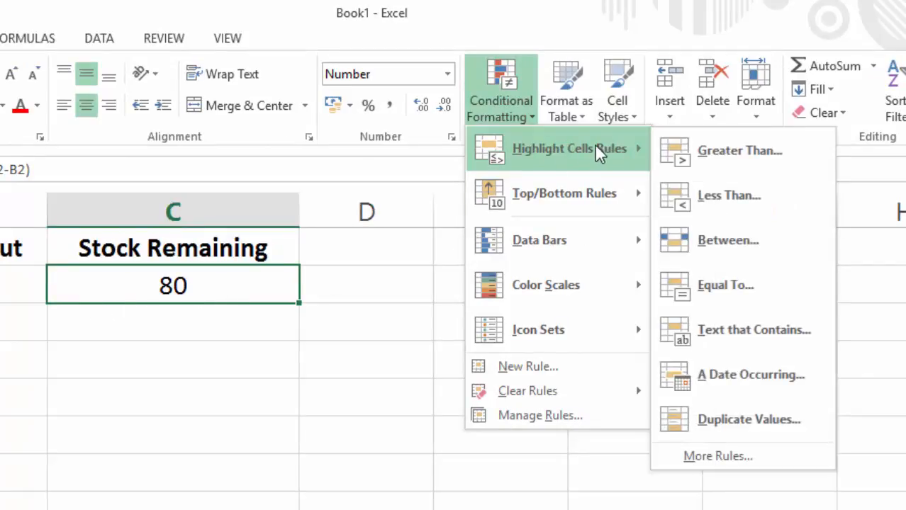
click(722, 151)
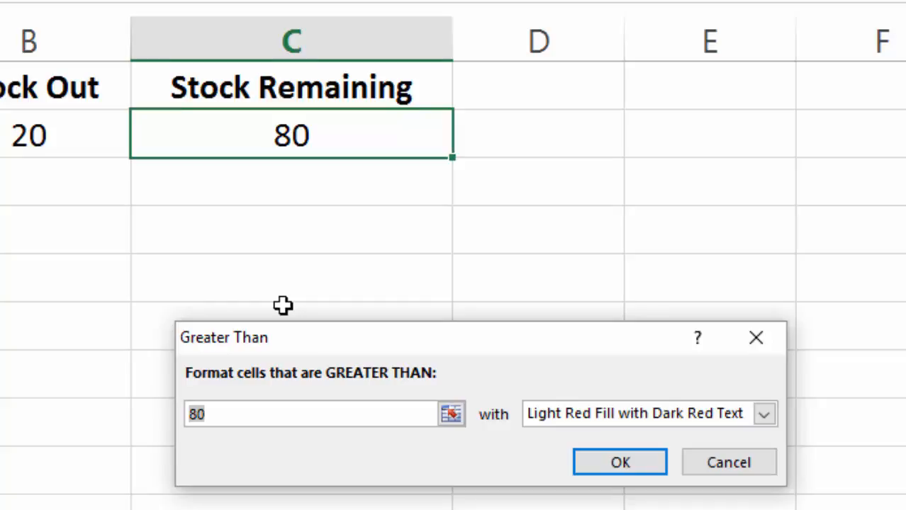
text(19)
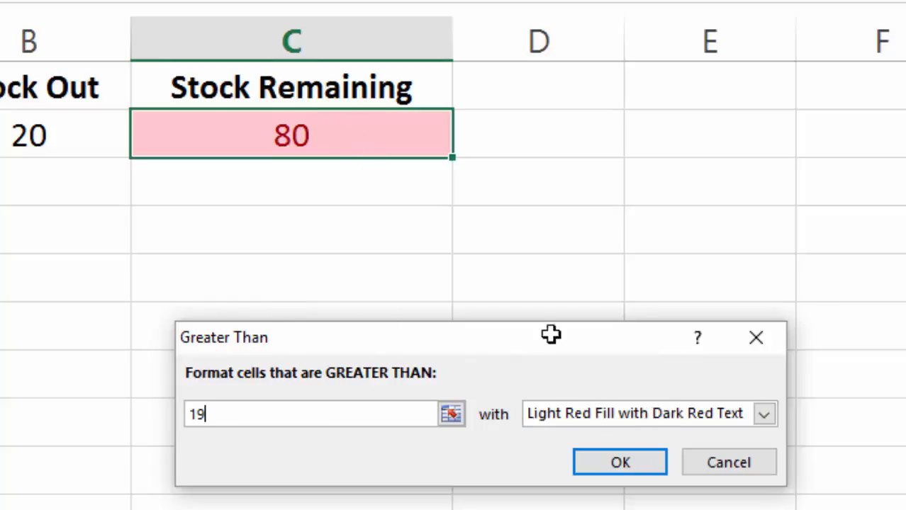
click(640, 409)
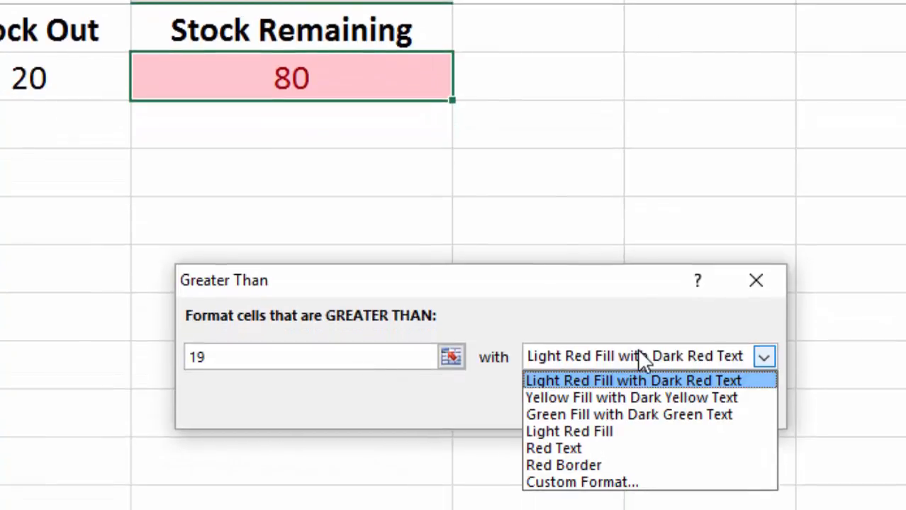
click(566, 417)
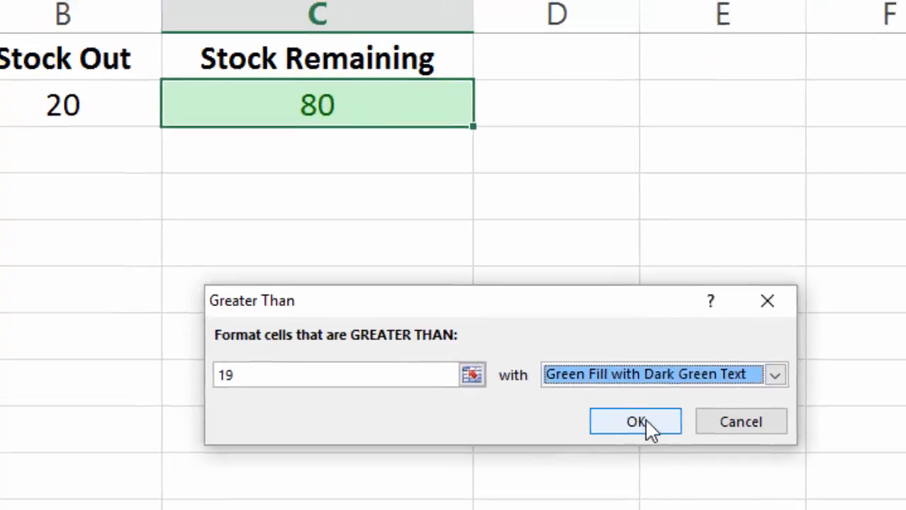
click(642, 422)
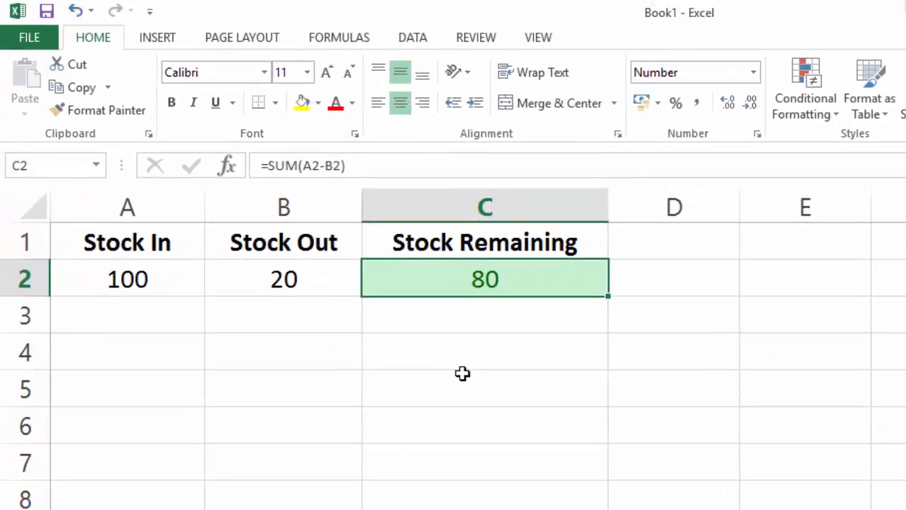
Step: Test the green rule by entering 50 and 81 in turn as the Stock Out value in B2
click(95, 105)
text(50)
key(Return)
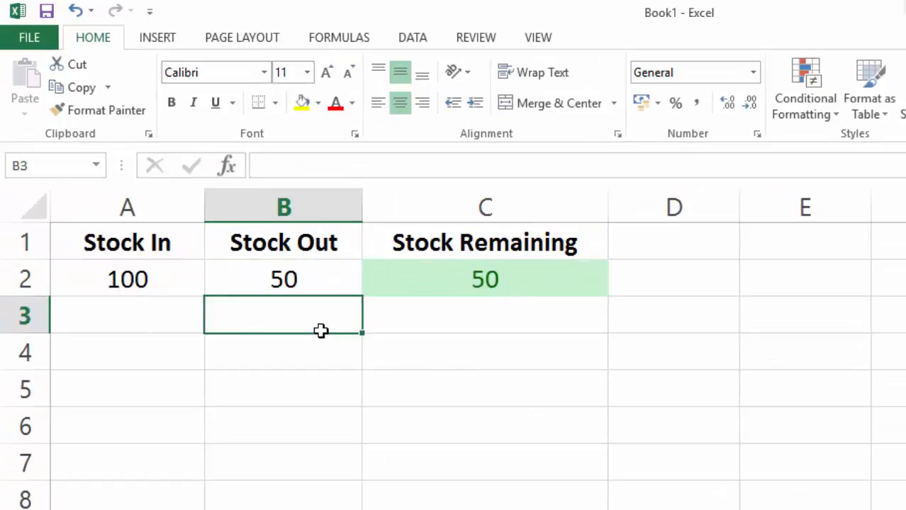
key(Up)
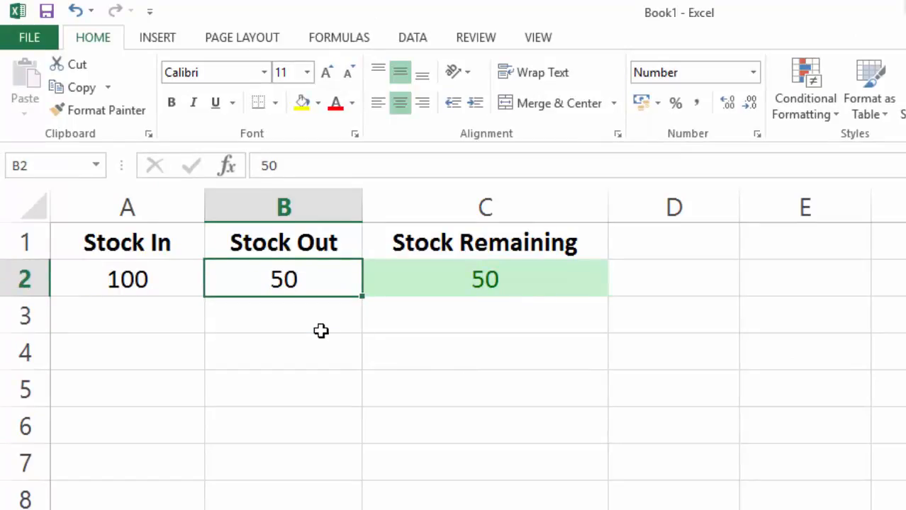
text(81)
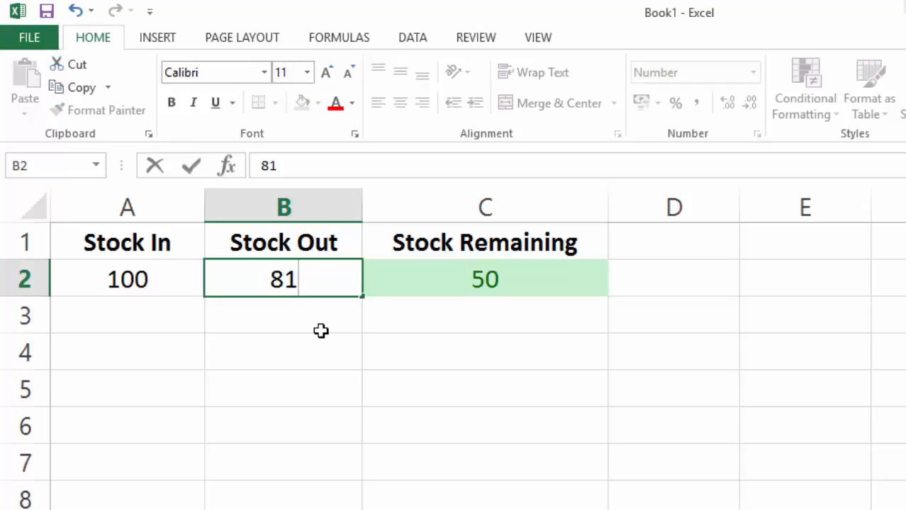
key(Return)
key(Up)
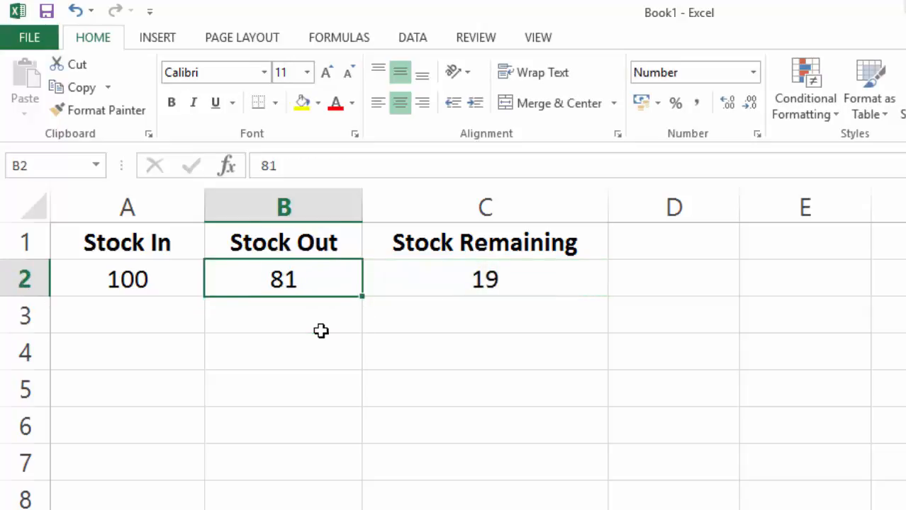
Step: Add a Between highlight rule to cell C2 for values from 5 to 19, with Yellow Fill with Dark Yellow Text
key(Right)
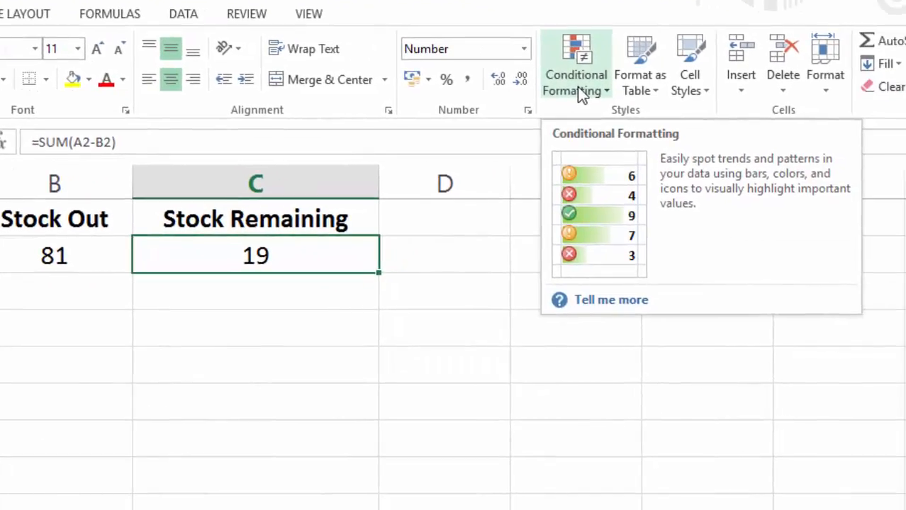
click(577, 90)
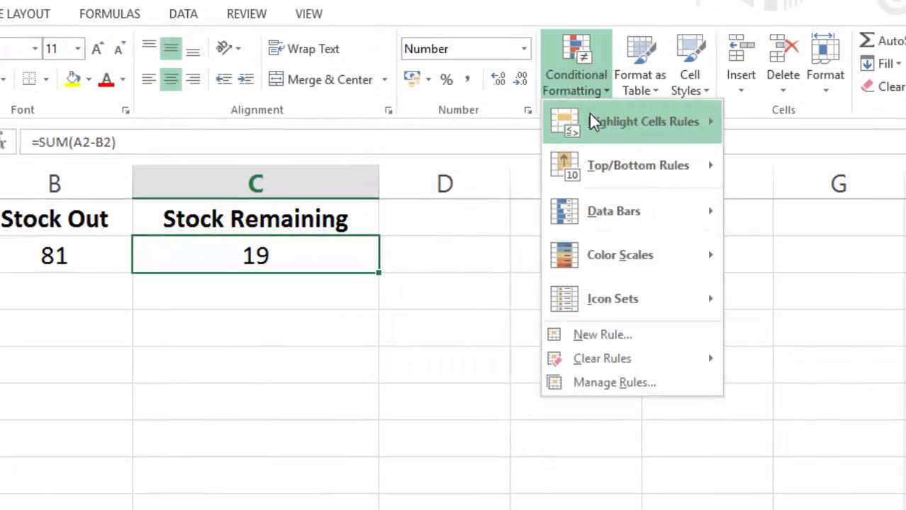
mouse_move(594, 122)
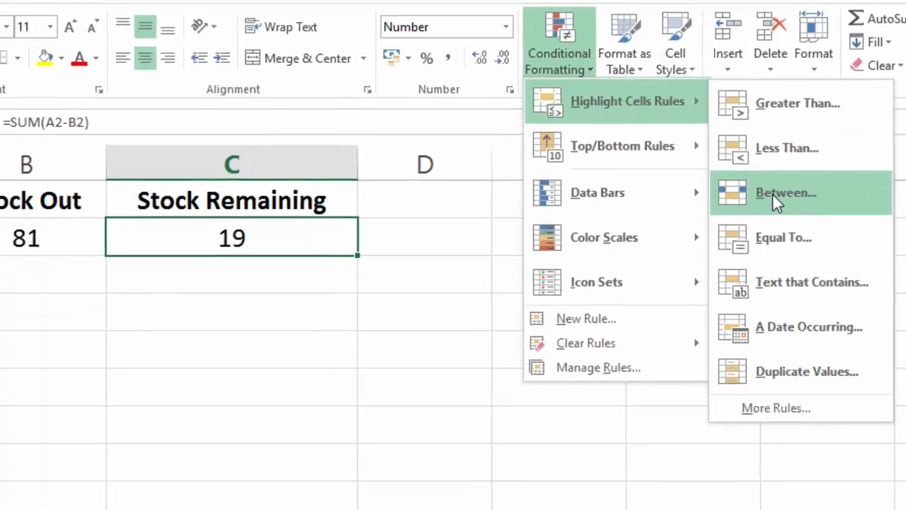
click(761, 213)
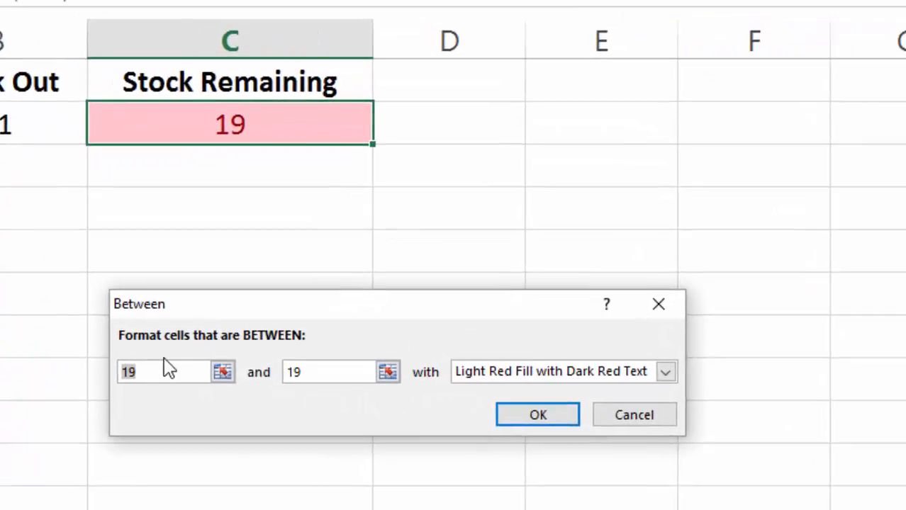
text(5)
click(537, 377)
click(466, 411)
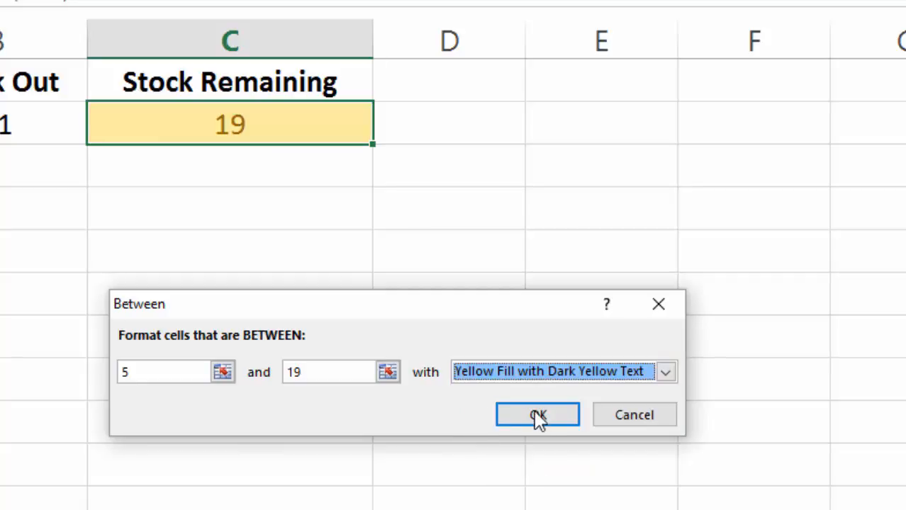
click(539, 417)
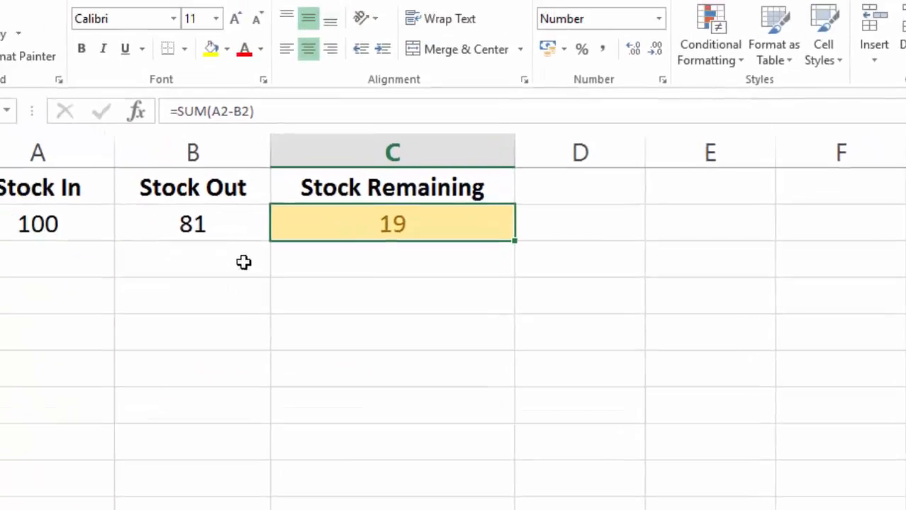
Step: Test the yellow rule by entering 90, 95 and 96 in turn as the Stock Out value in B2
key(Left)
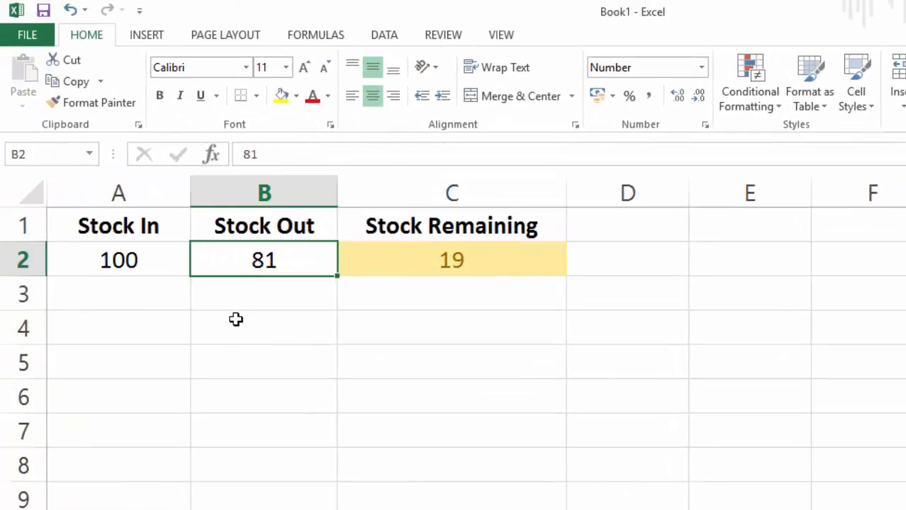
text(90)
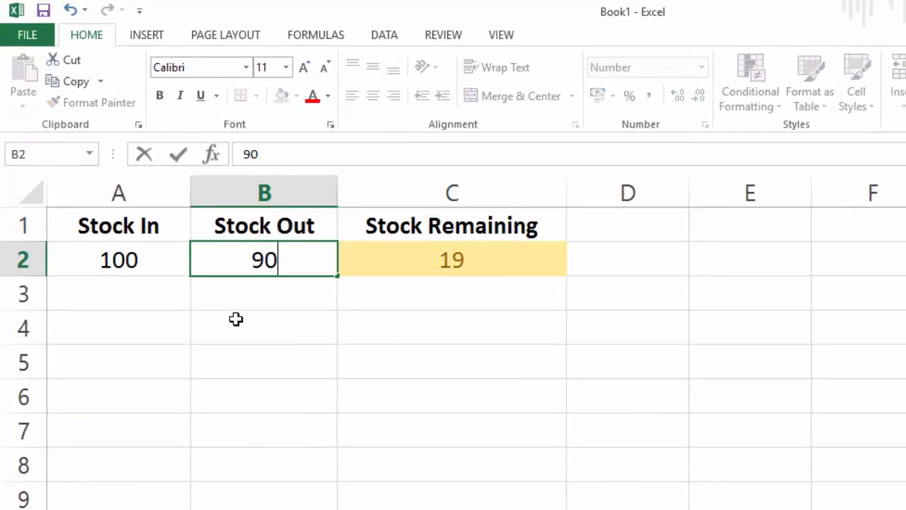
key(Return)
key(Up)
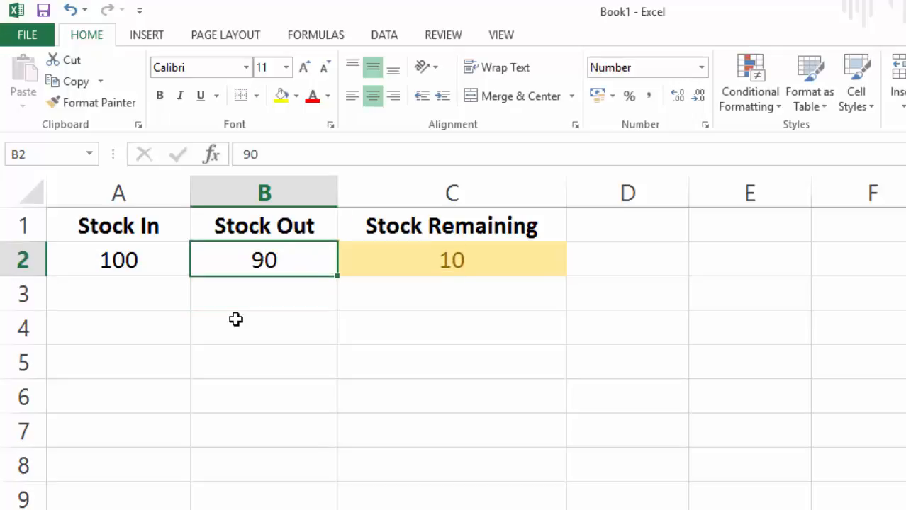
text(95)
key(Return)
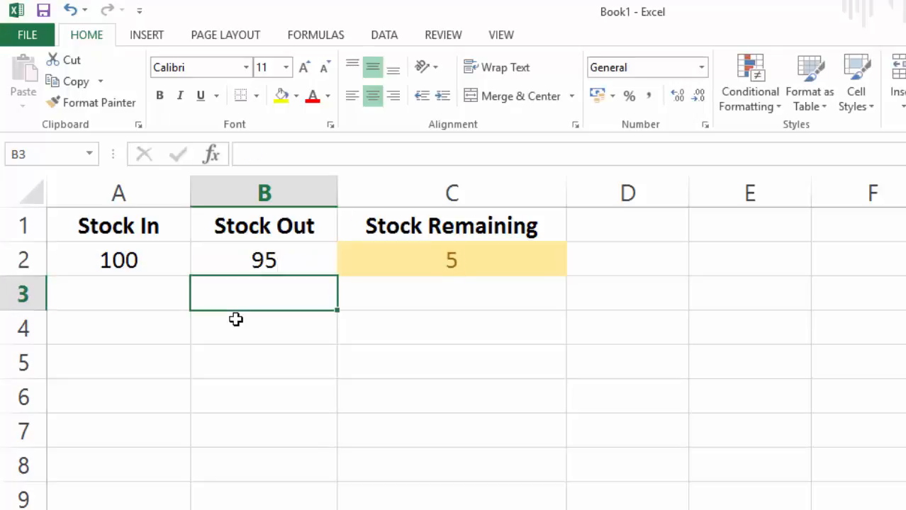
key(Up)
text(96)
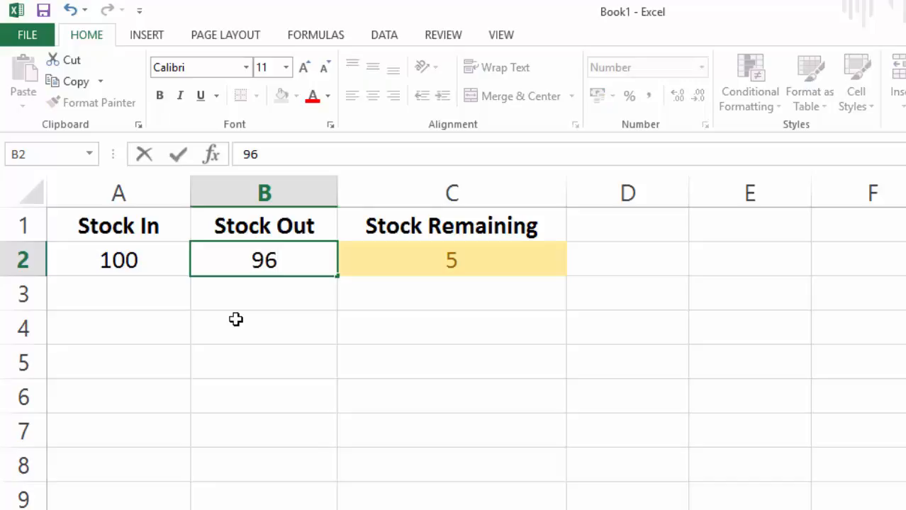
key(Return)
key(Up)
Step: Add a Less Than highlight rule to cell C2 for values below 5, with Light Red Fill with Dark Red Text
key(Right)
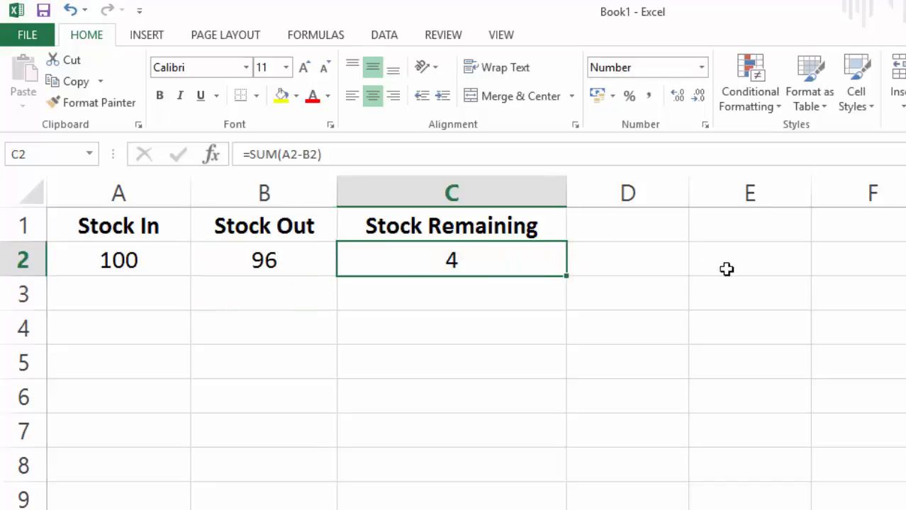
click(752, 105)
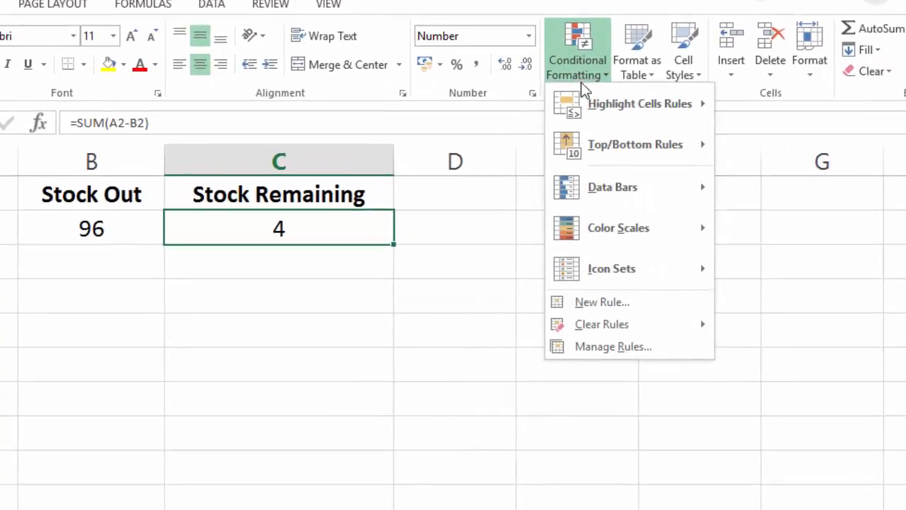
mouse_move(590, 109)
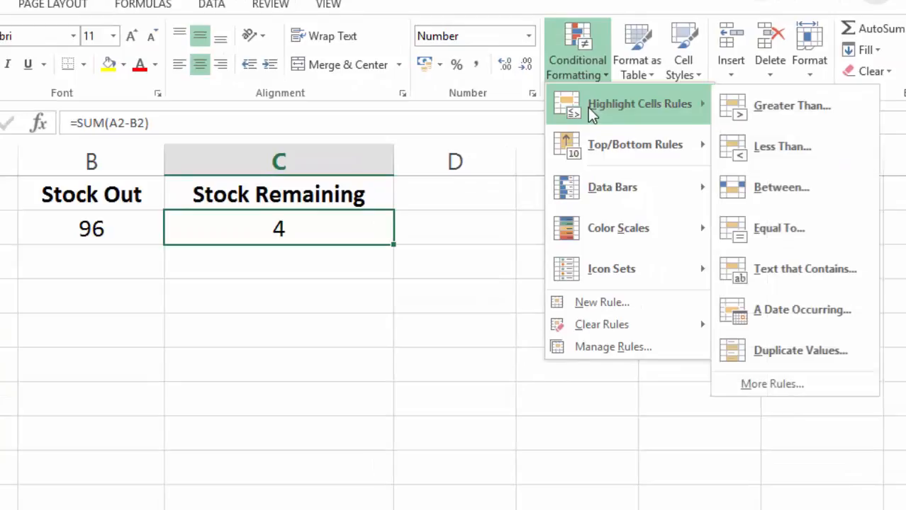
click(775, 152)
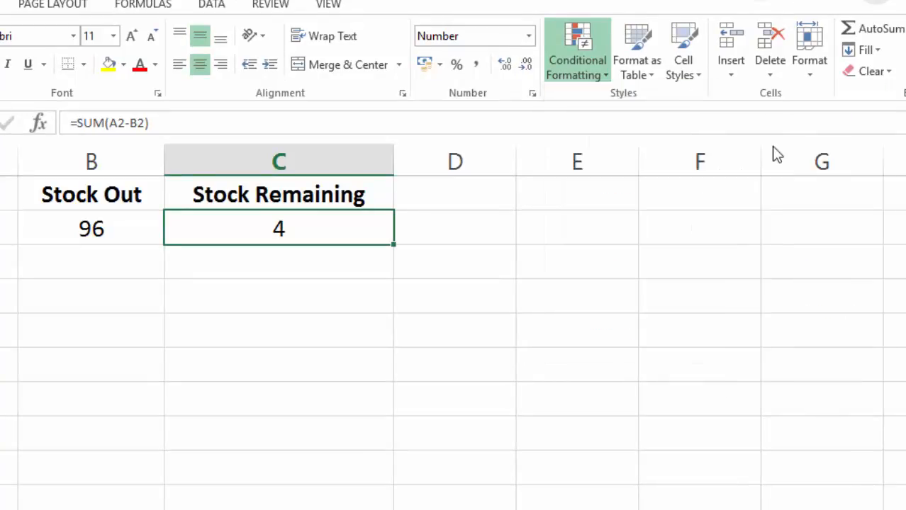
text(5)
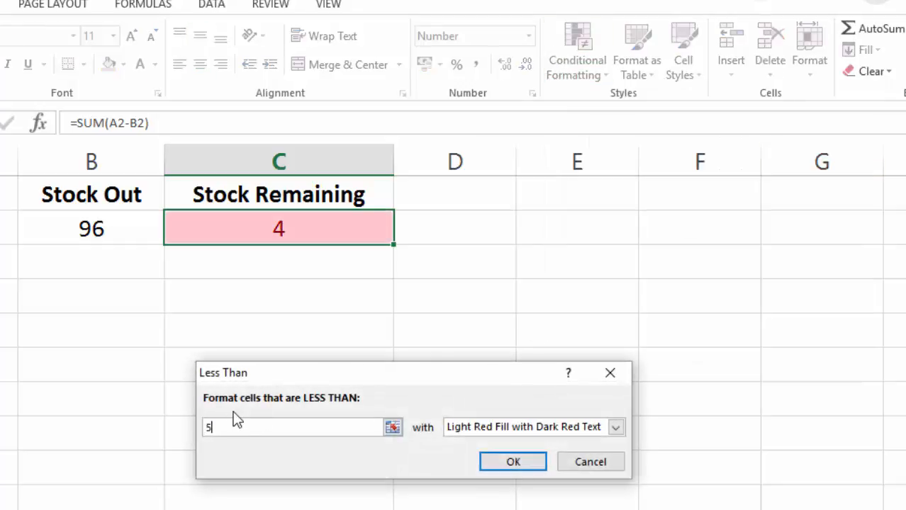
click(526, 462)
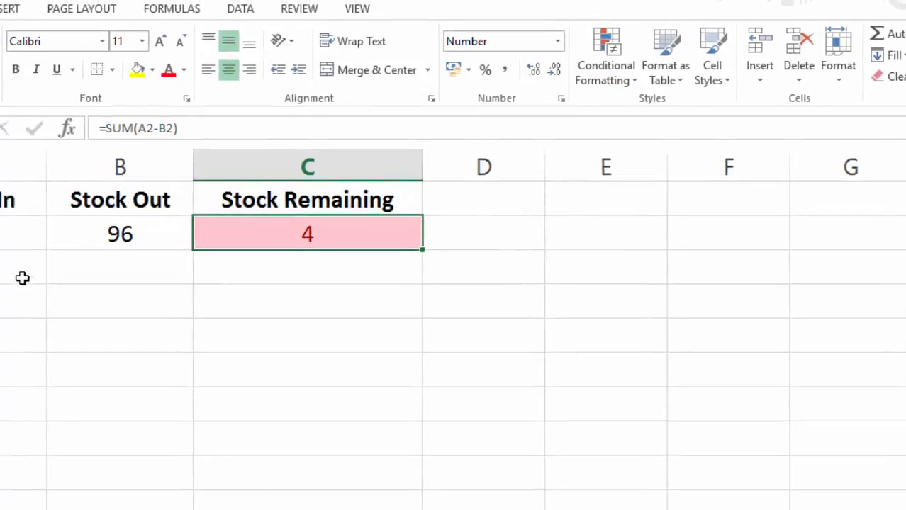
Step: Test the red and yellow rules by entering 95, 94 and 96 in turn as the Stock Out value in B2
key(Left)
text(95)
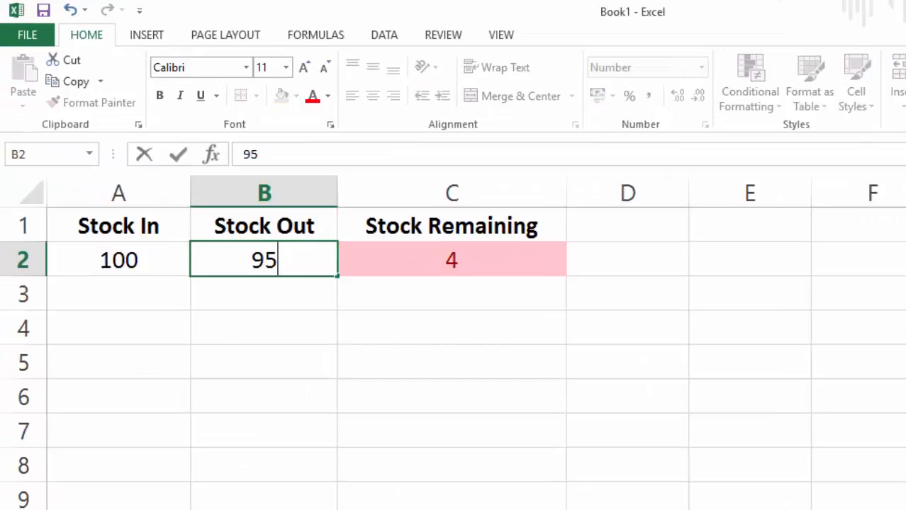
key(Return)
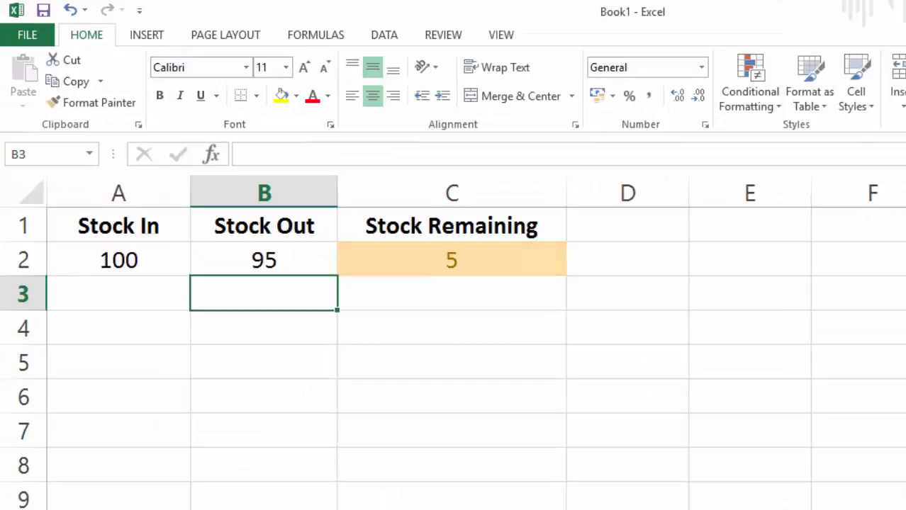
key(Up)
text(94)
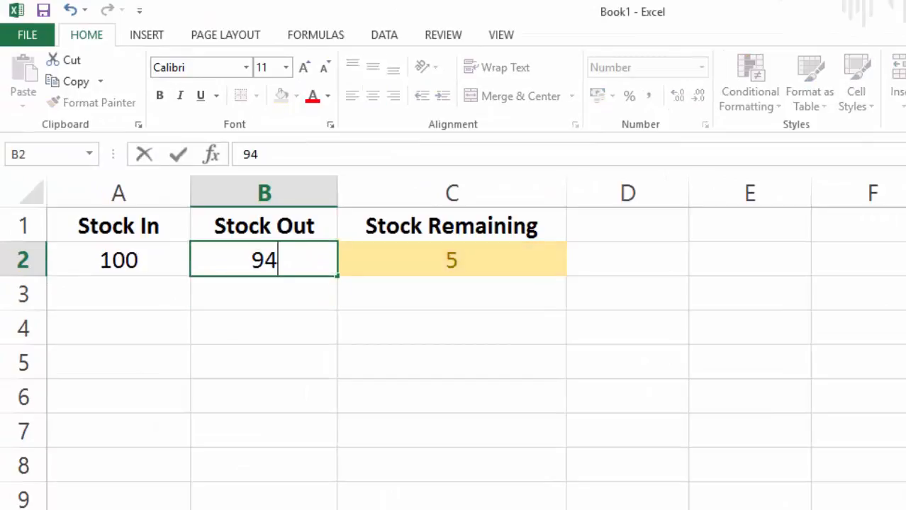
key(Return)
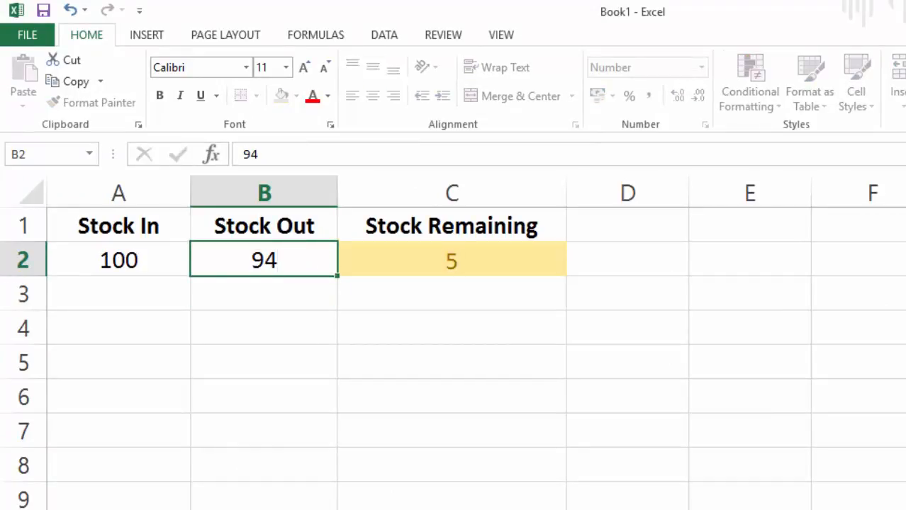
key(Up)
text(96)
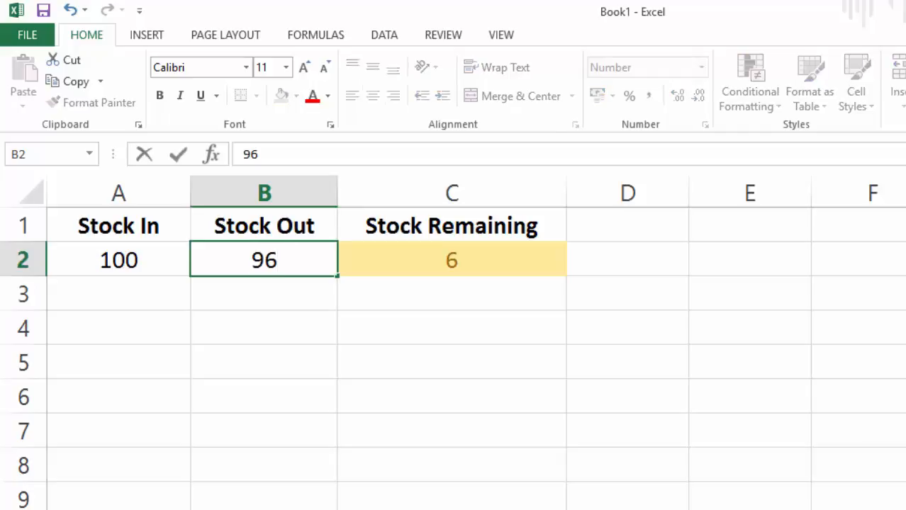
key(Return)
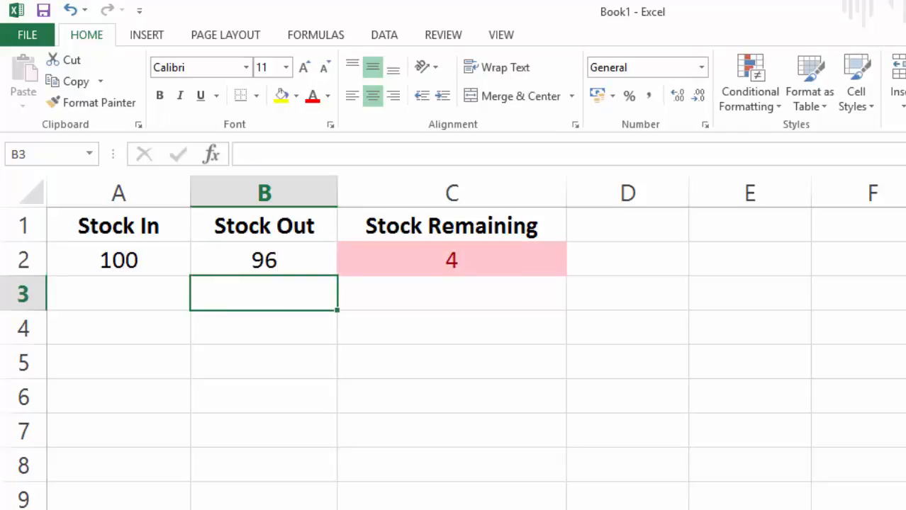
click(450, 257)
drag(450, 256, 16, 256)
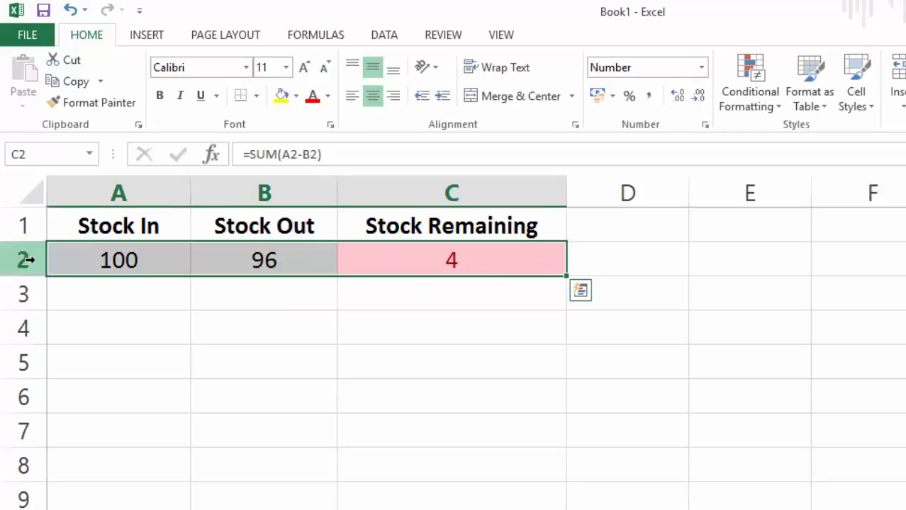
click(144, 267)
click(109, 298)
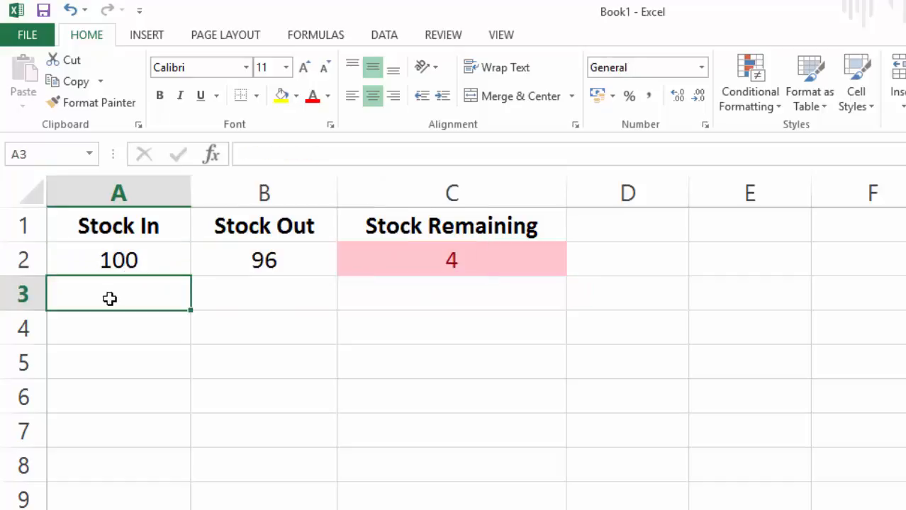
click(412, 250)
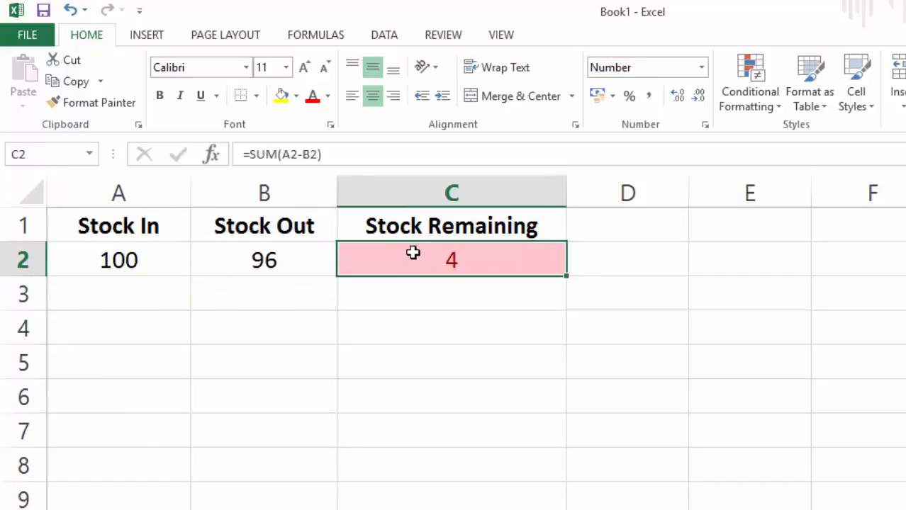
click(141, 246)
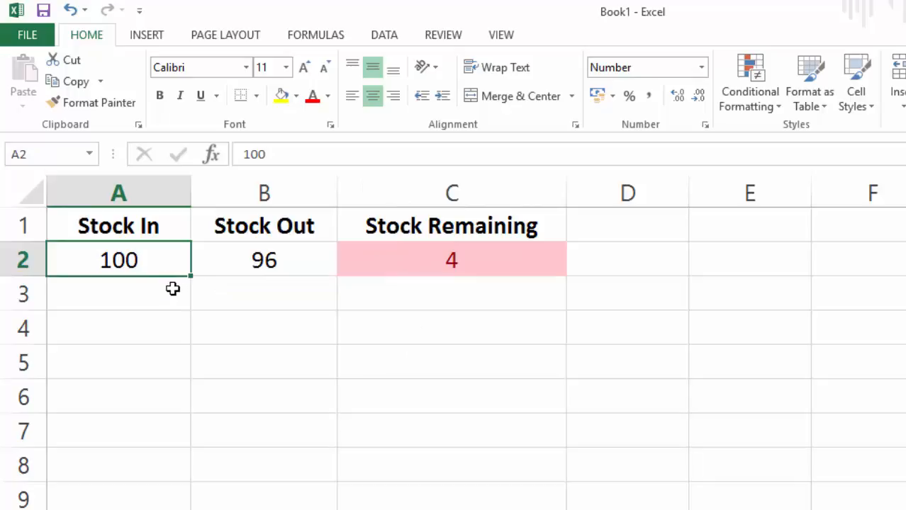
Step: Enter 800, 900 and 250 as the Stock In values in cells A3 to A5
click(148, 297)
text(800)
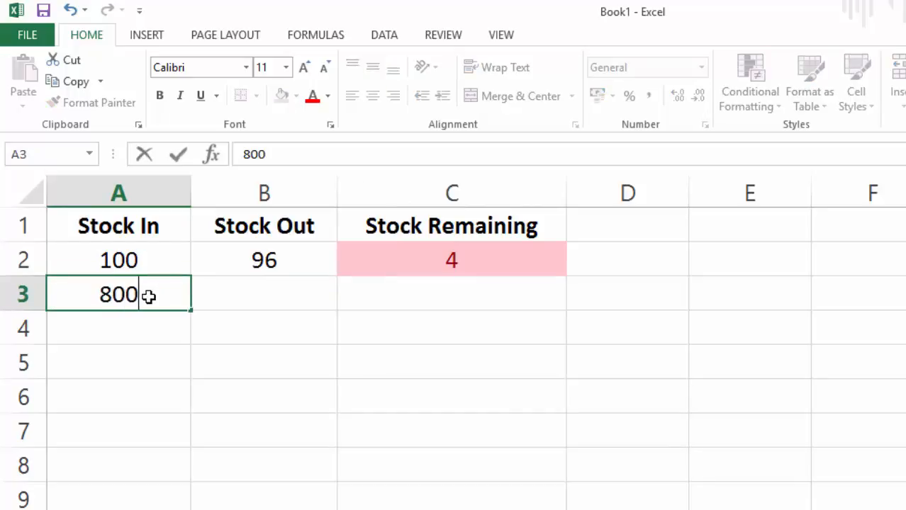
key(Return)
text(900)
key(Return)
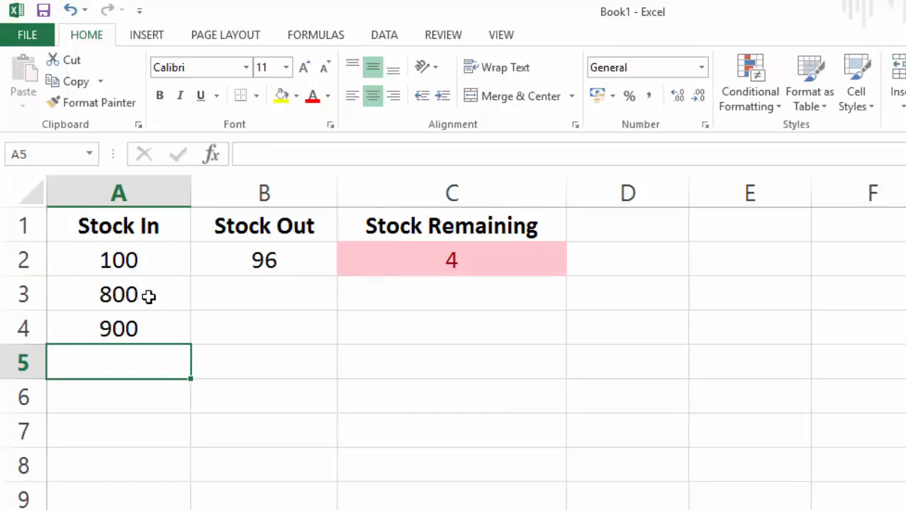
text(250)
key(Return)
Step: Enter 750, 890 and 248 as the Stock Out values in cells B3 to B5
key(Right)
key(Up)
key(Up)
key(Up)
key(Up)
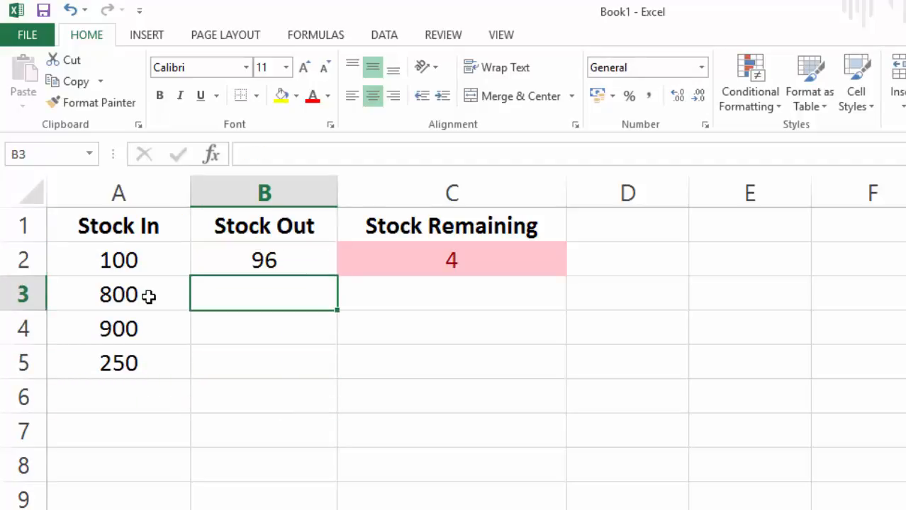
text(750)
key(Return)
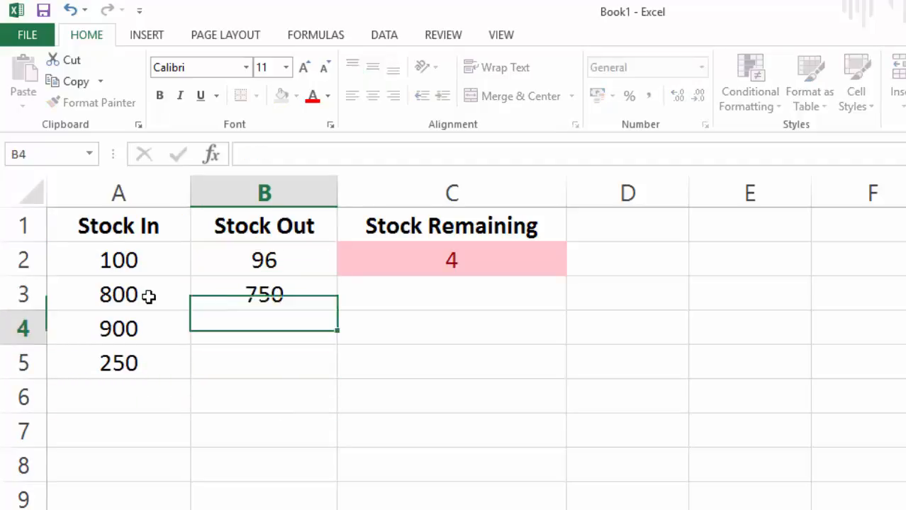
text(890)
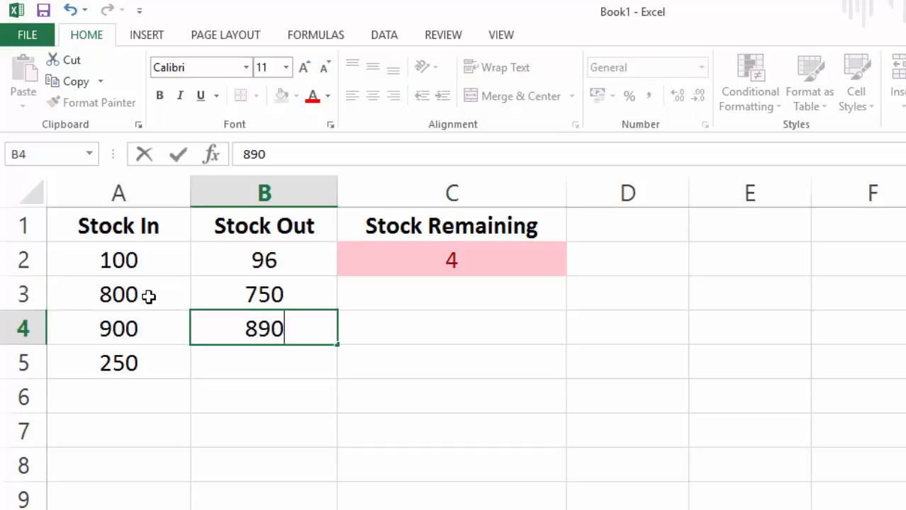
key(Return)
text(248)
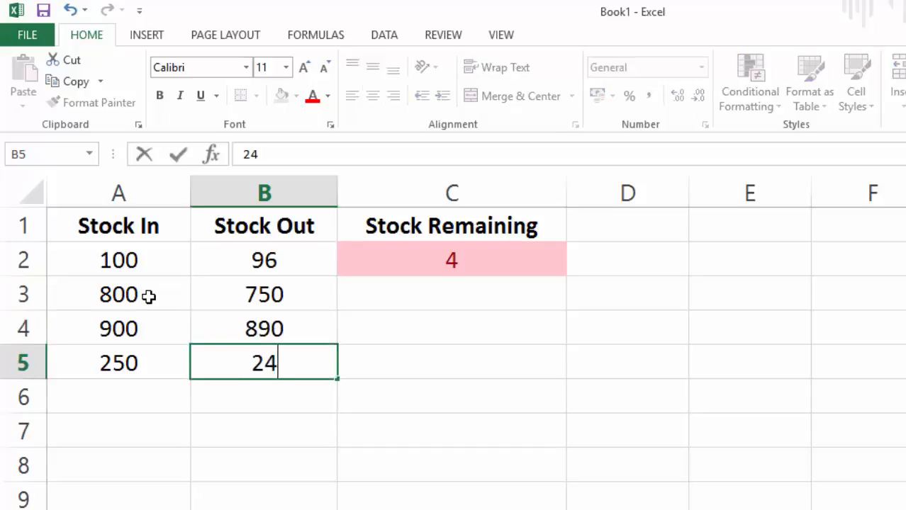
key(Return)
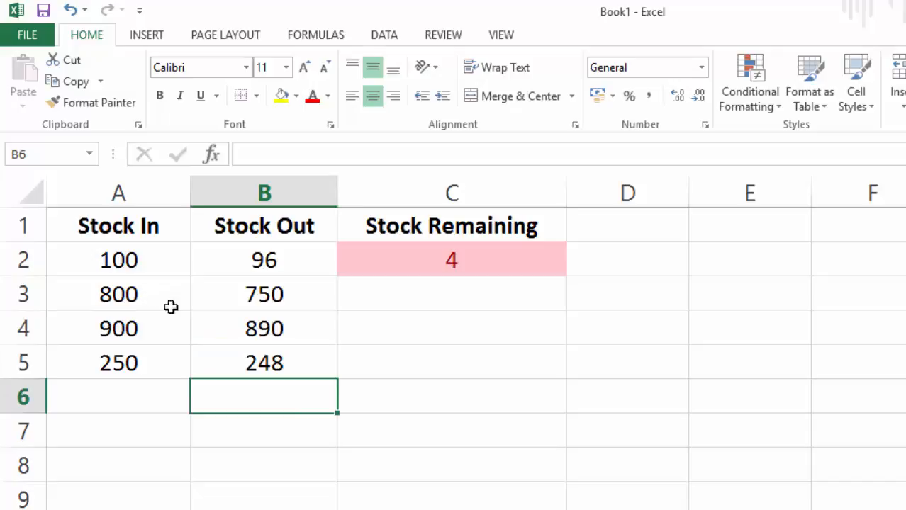
Step: Fill the Stock Remaining formula and its conditional formatting from C2 down to C5
click(360, 259)
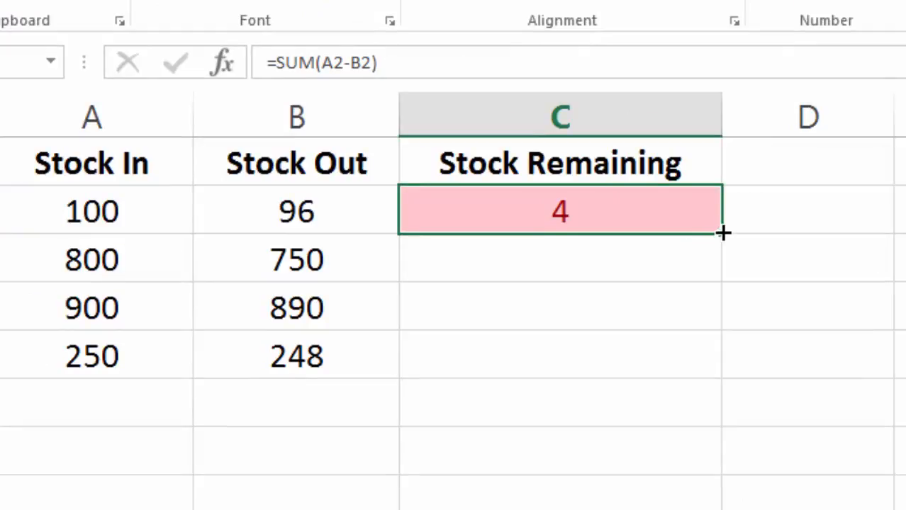
mouse_move(722, 233)
mouse_down()
mouse_move(718, 272)
mouse_move(722, 239)
mouse_up()
drag(721, 239, 710, 372)
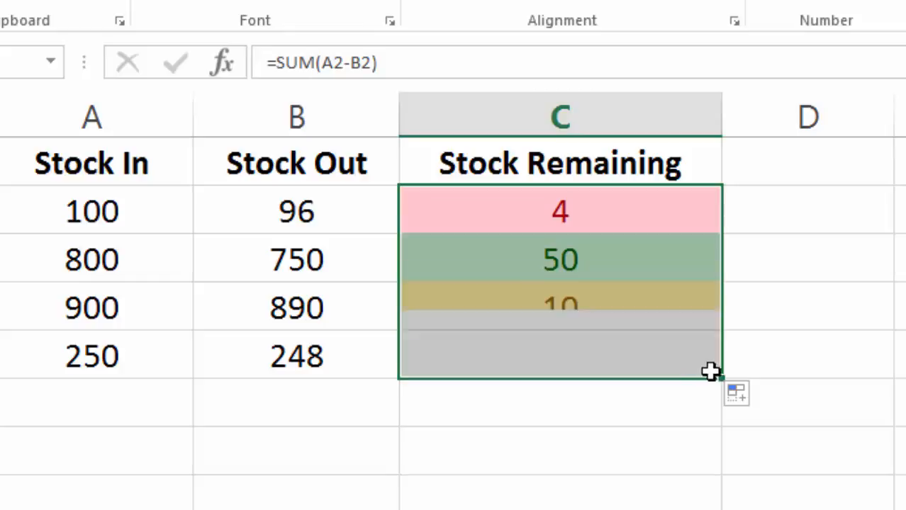
click(795, 335)
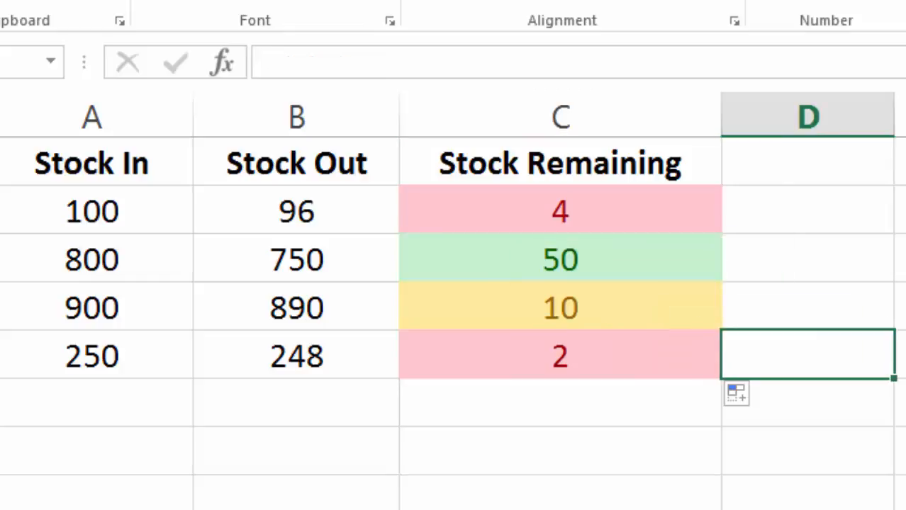
Step: Test the copied rules by setting the Stock Out values in B2 and B4 to 20
click(228, 192)
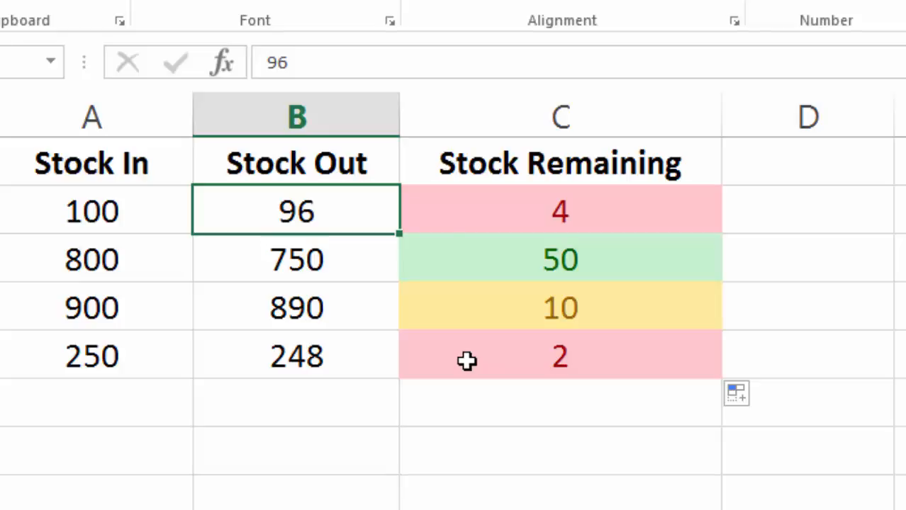
text(20)
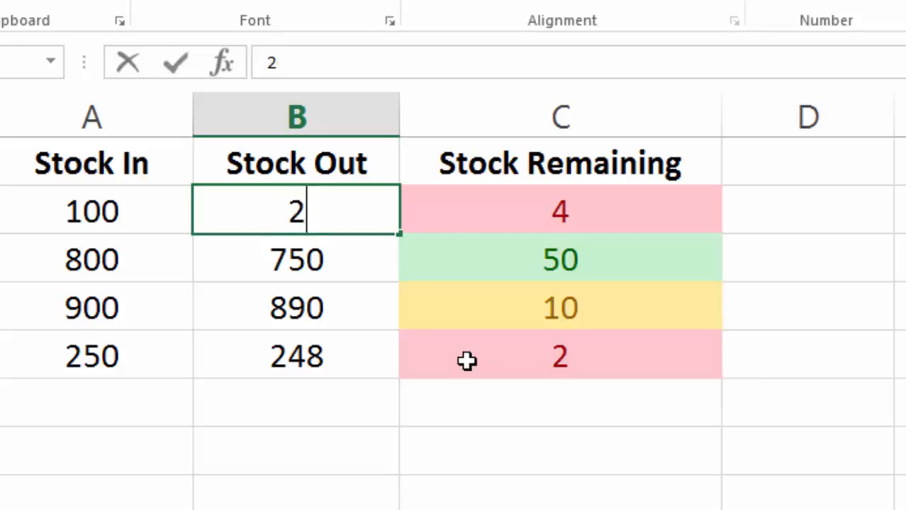
key(Return)
key(Return)
key(Return)
key(Up)
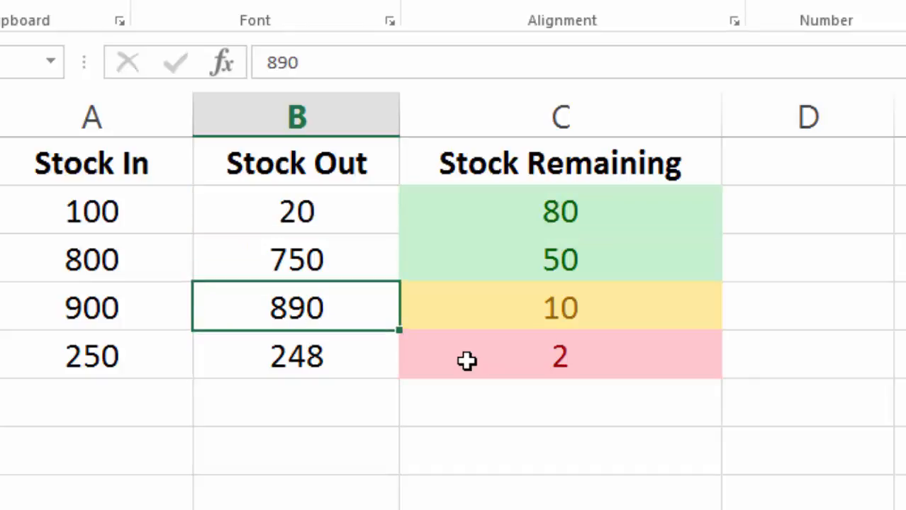
text(20)
key(Return)
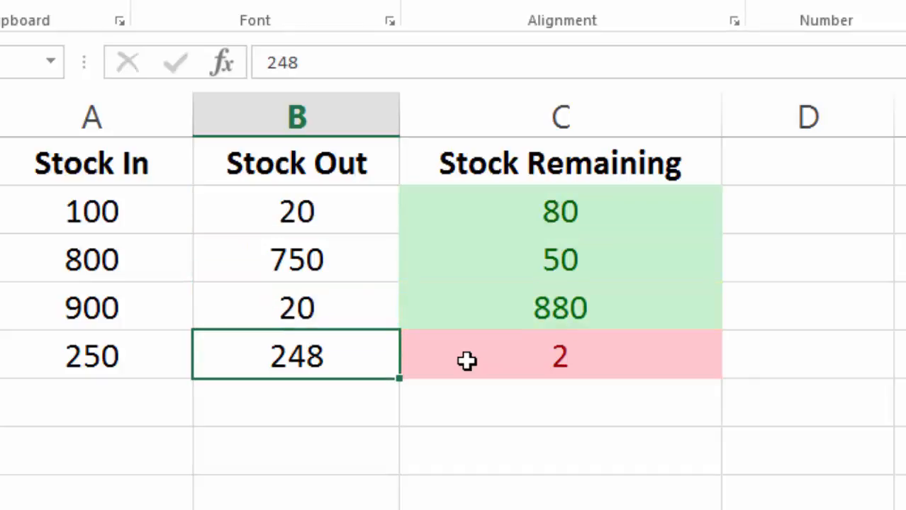
Step: Test the rules on row 5 by entering 75 and 248 in turn as the Stock Out value in B5
text(75)
key(Return)
key(Up)
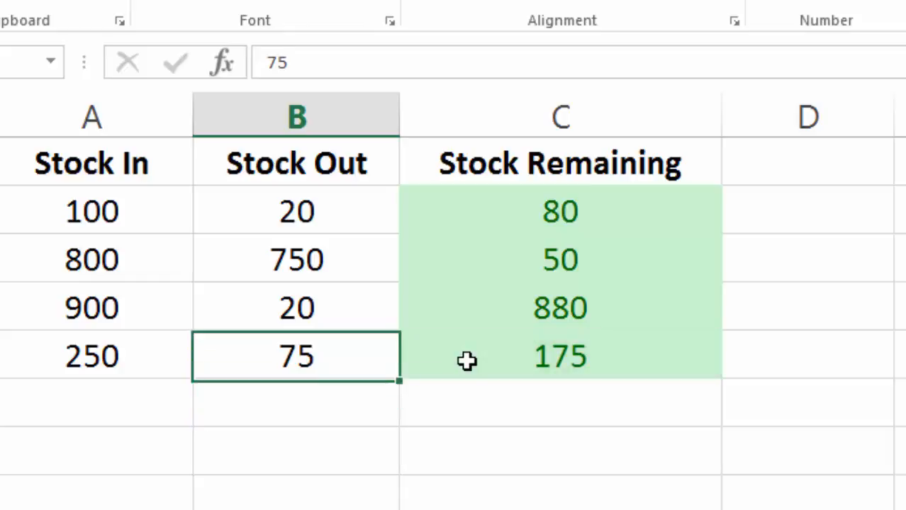
text(248)
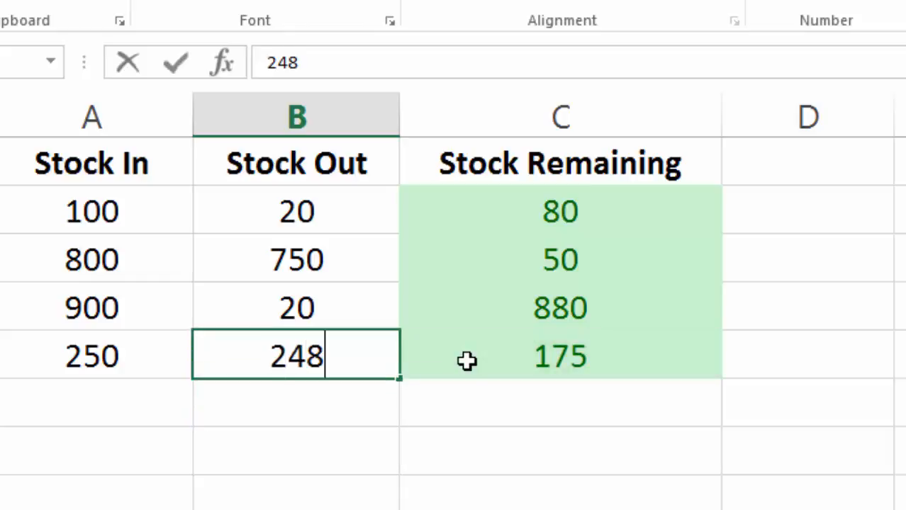
key(Return)
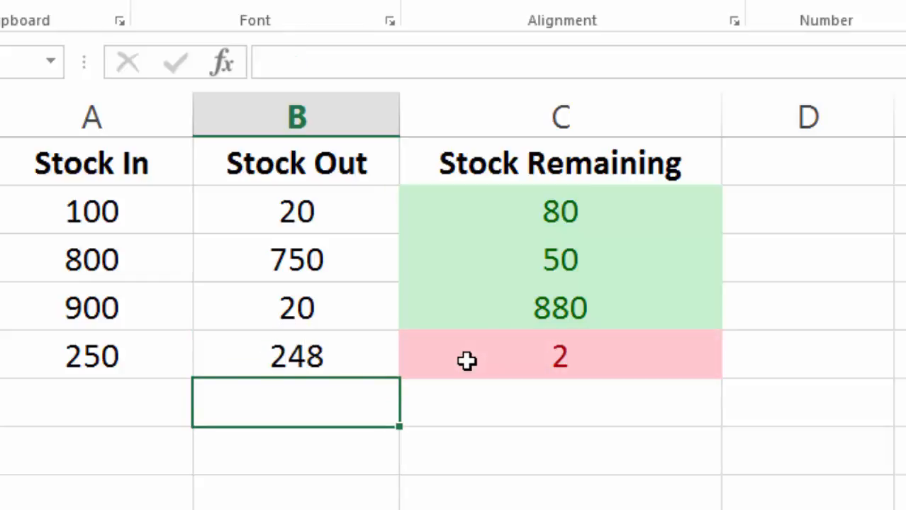
key(Up)
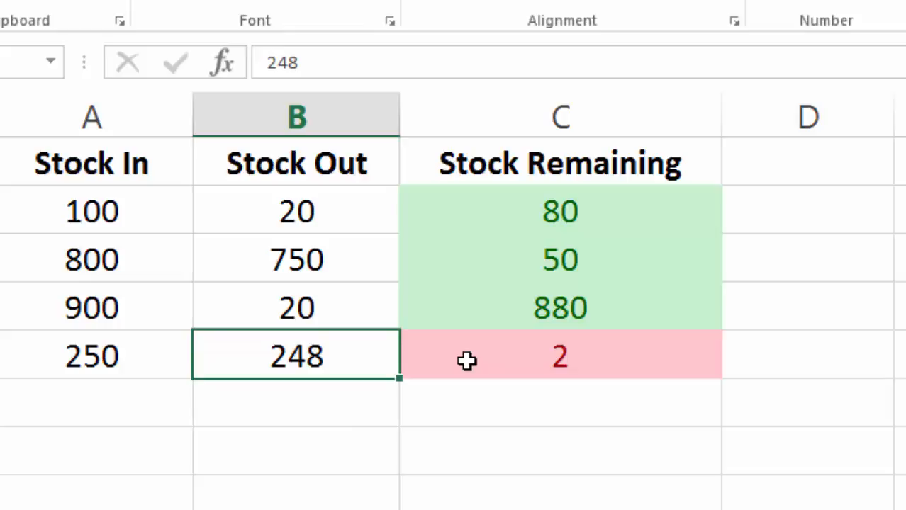
click(546, 369)
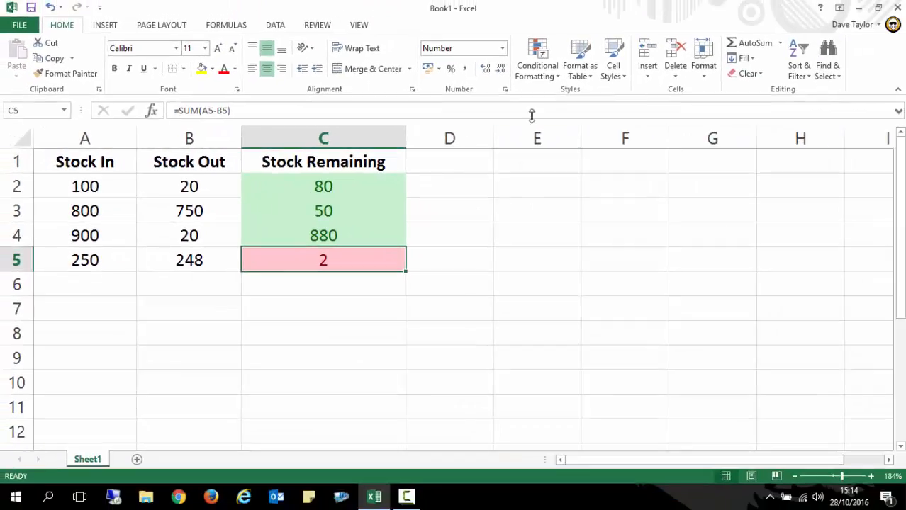
click(542, 68)
mouse_move(543, 108)
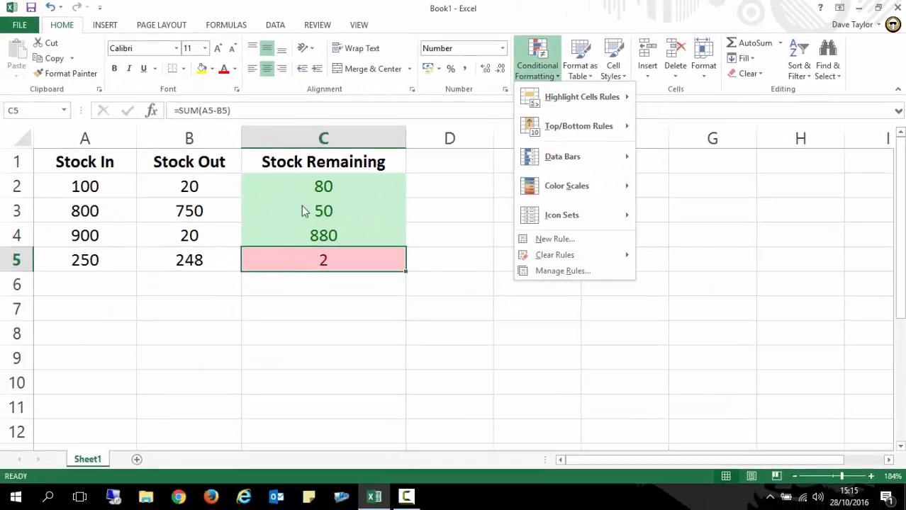
click(203, 245)
Step: Review the conditional formatting rules applied to cell C2 in the Rules Manager, leaving them unedited
click(229, 218)
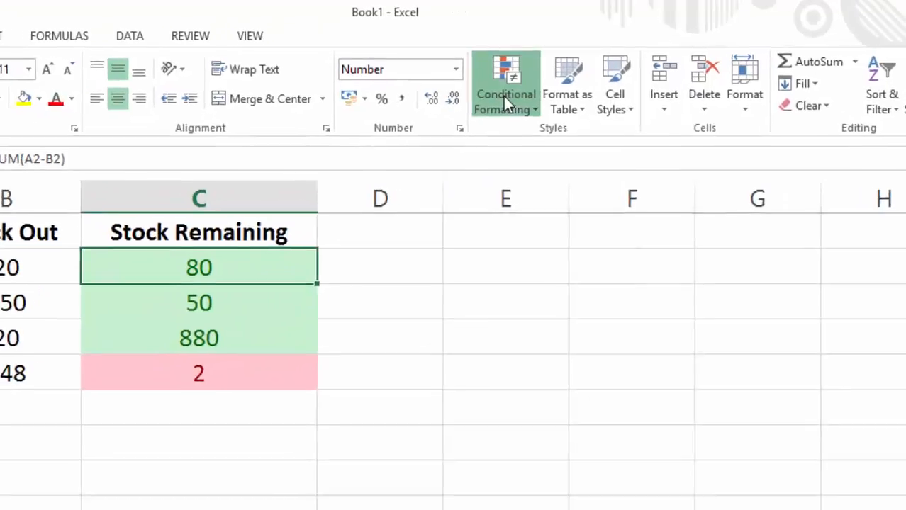
click(537, 73)
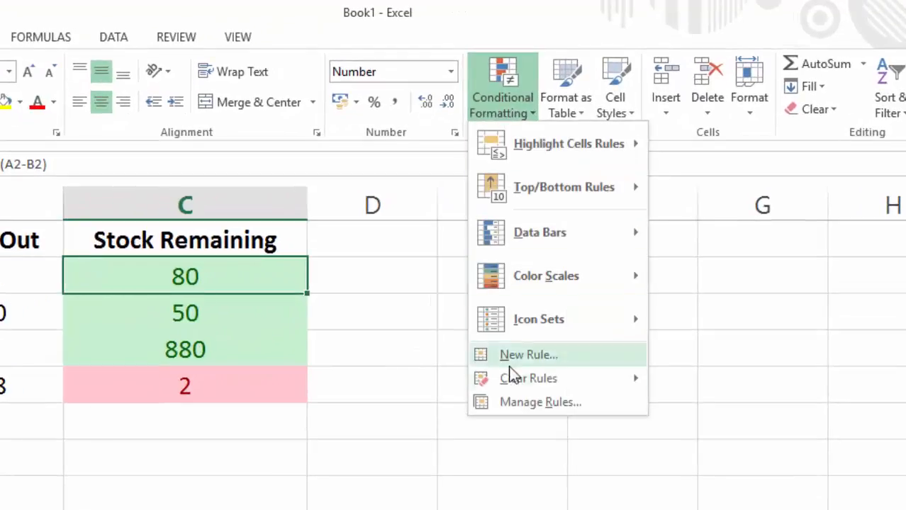
click(555, 402)
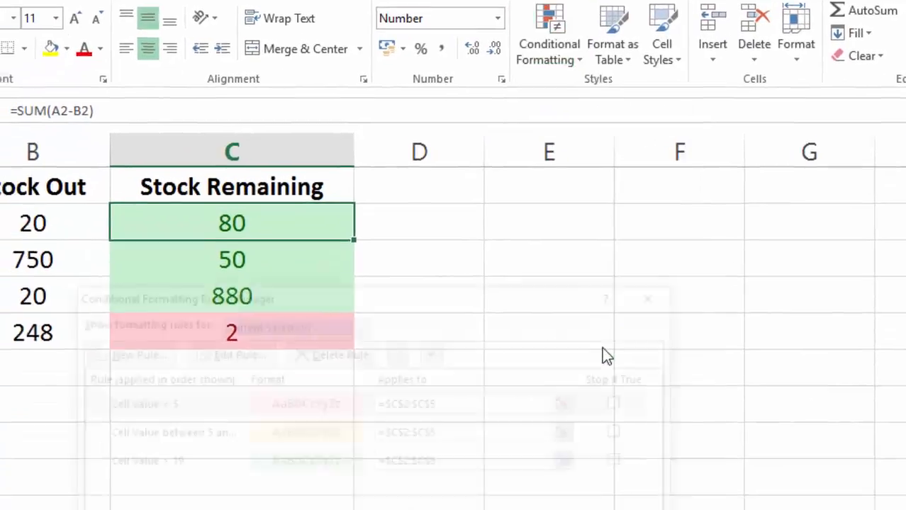
drag(496, 234, 468, 94)
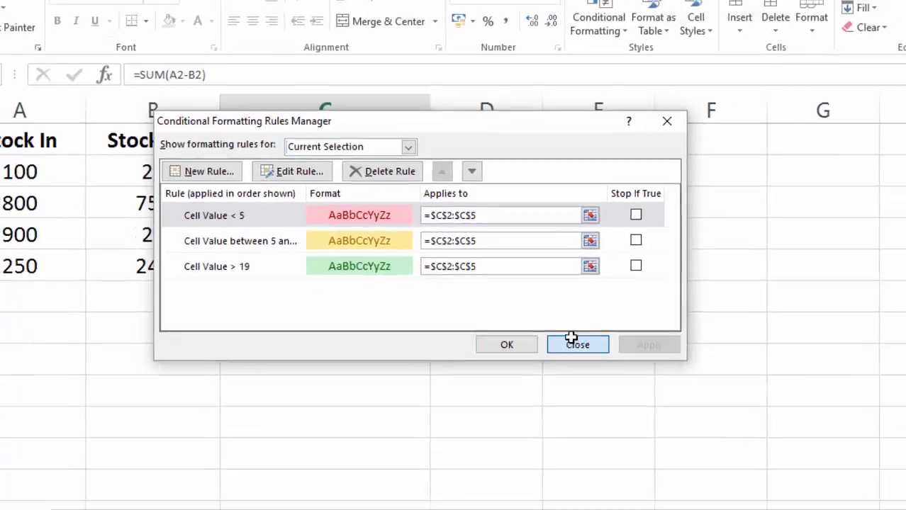
click(595, 343)
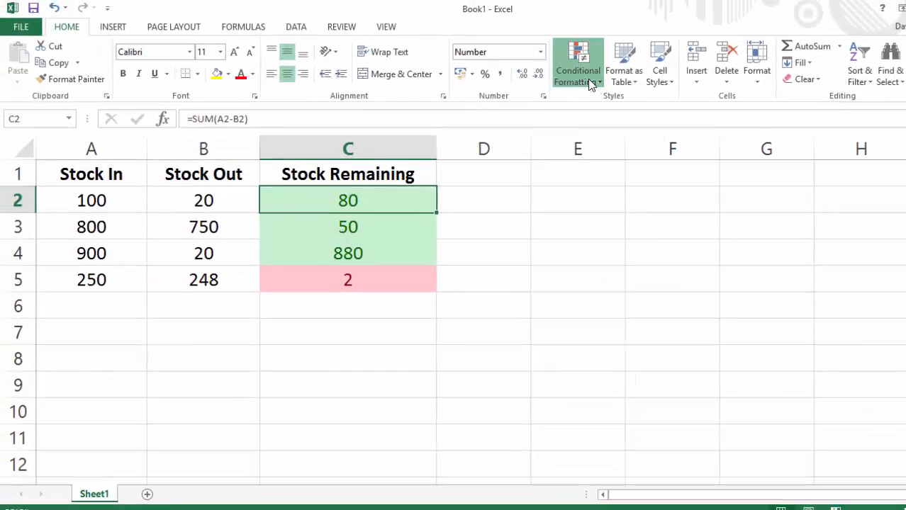
Step: Clear the conditional formatting rules from the entire sheet
click(588, 79)
mouse_move(495, 312)
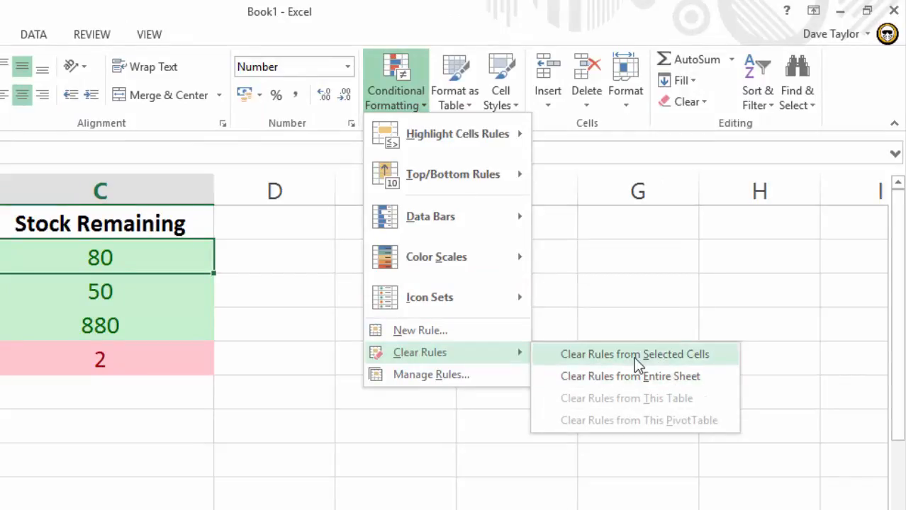
click(599, 381)
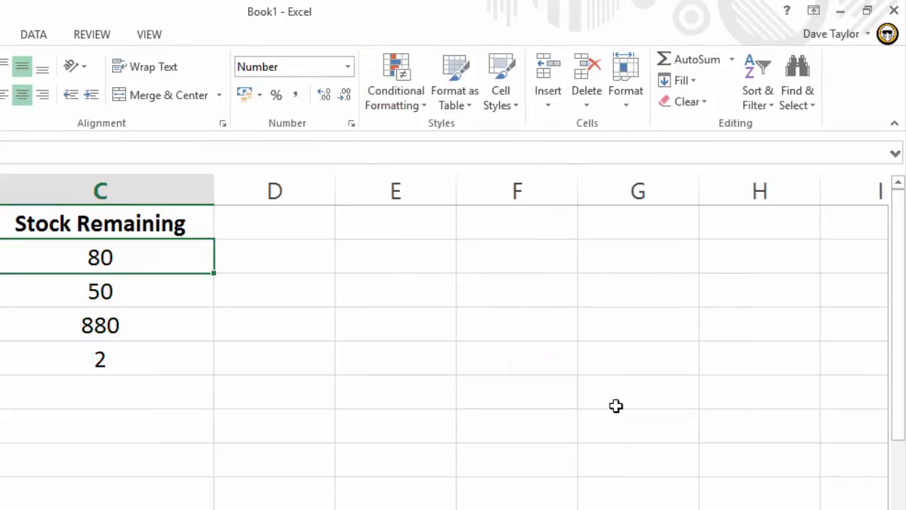